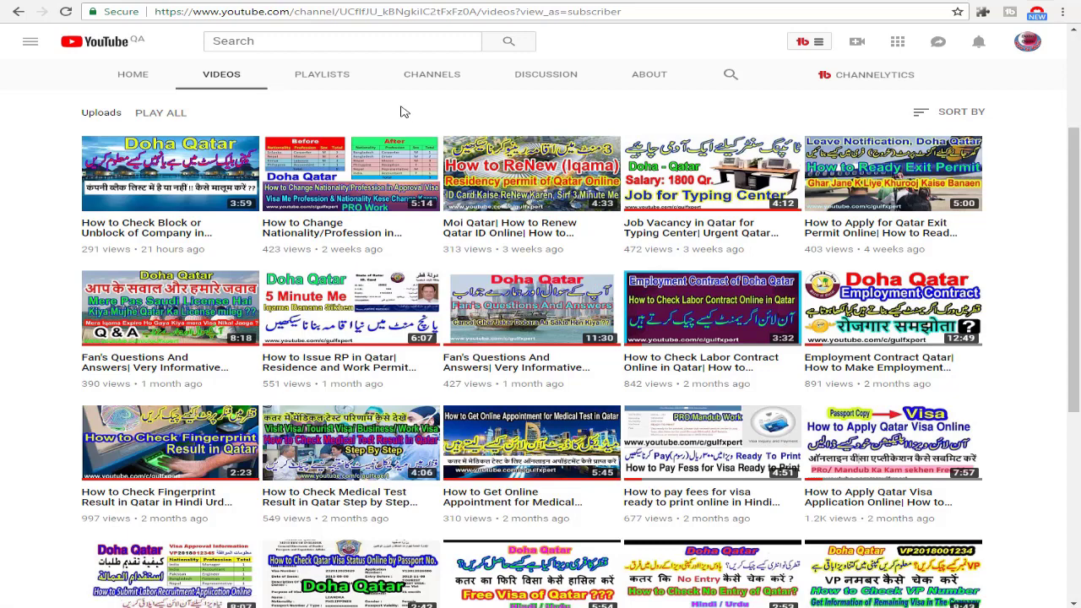
key("ctrl+t")
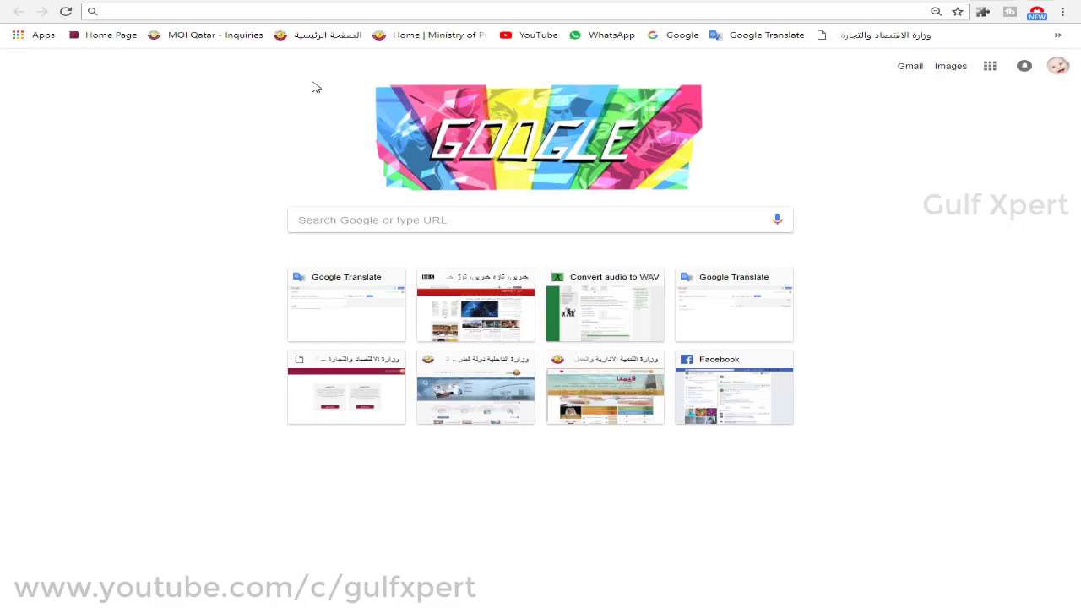
left_click(328, 35)
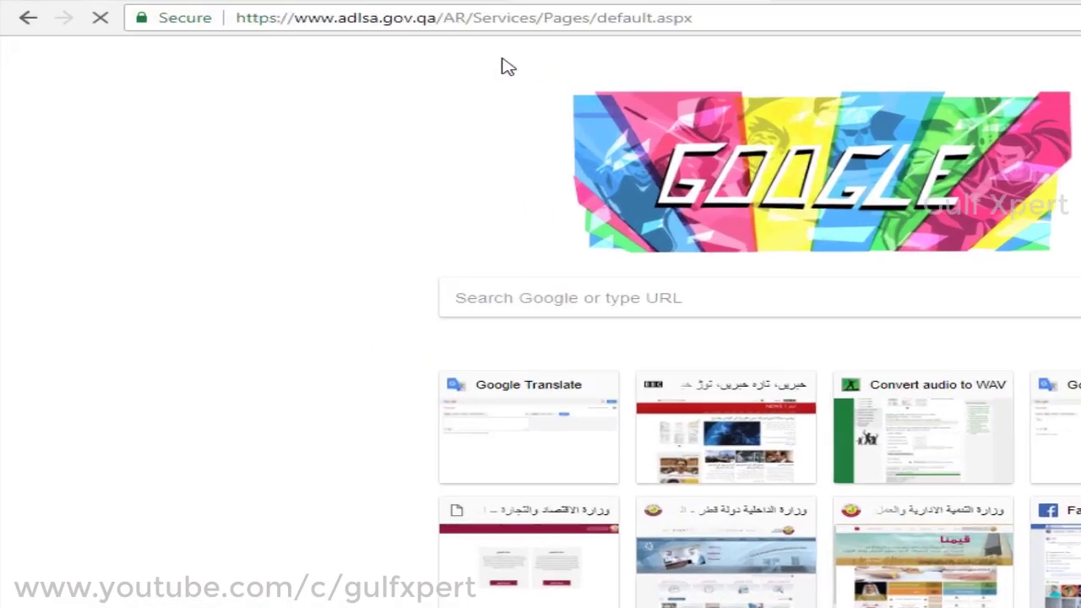
double_click(395, 20)
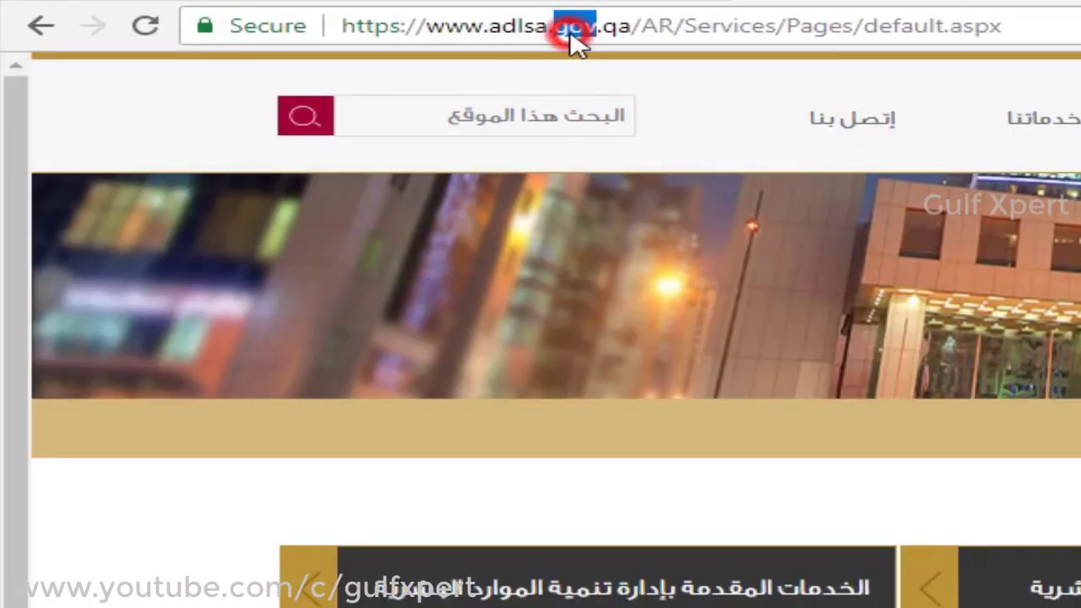
left_click(446, 27)
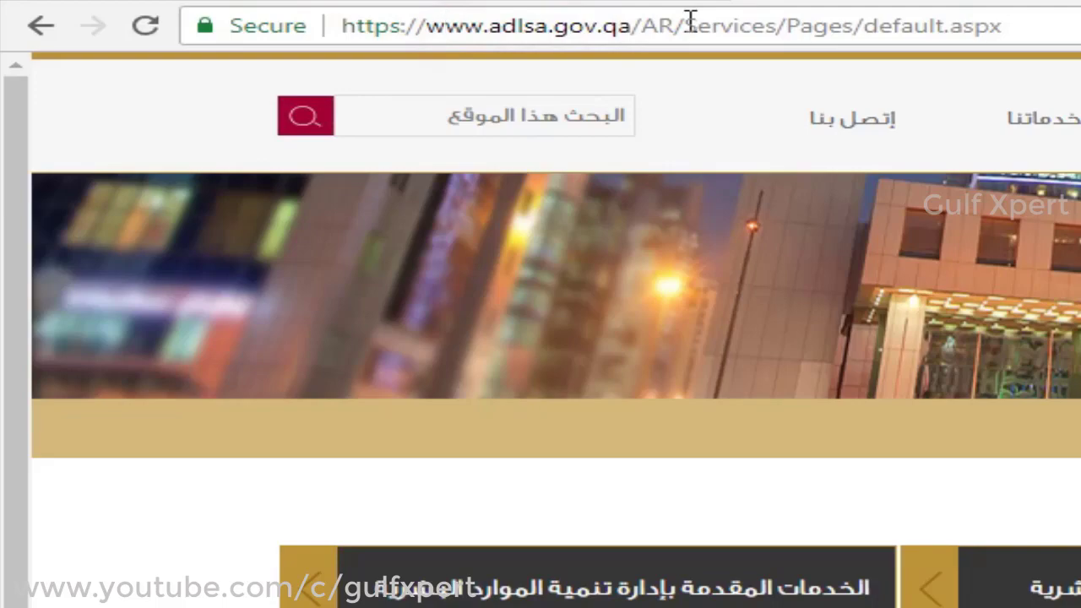
- From the electronic services (الخدمات الالكترونية), open the Inspection Department's work-site registration service, تسجيل بيانات مواقع العمل لمنشآه
mouse_move(1033, 120)
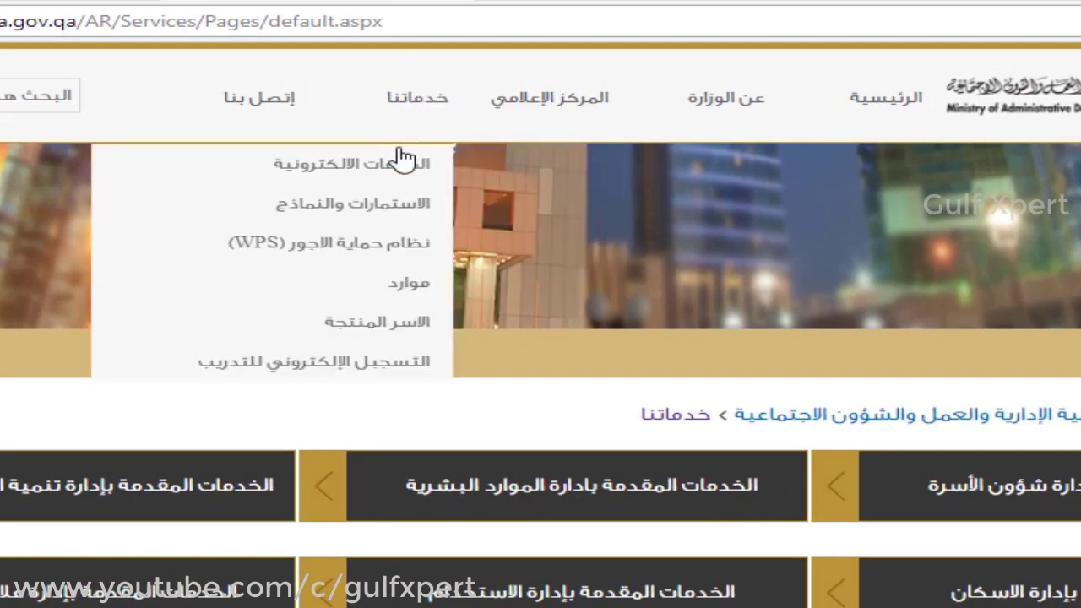
left_click(344, 167)
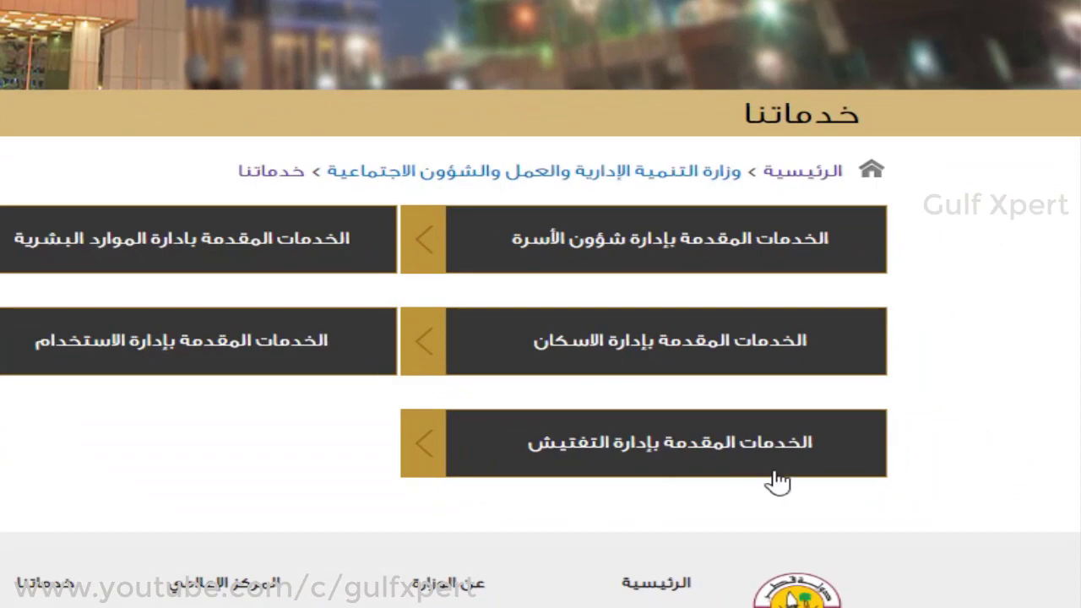
left_click(666, 447)
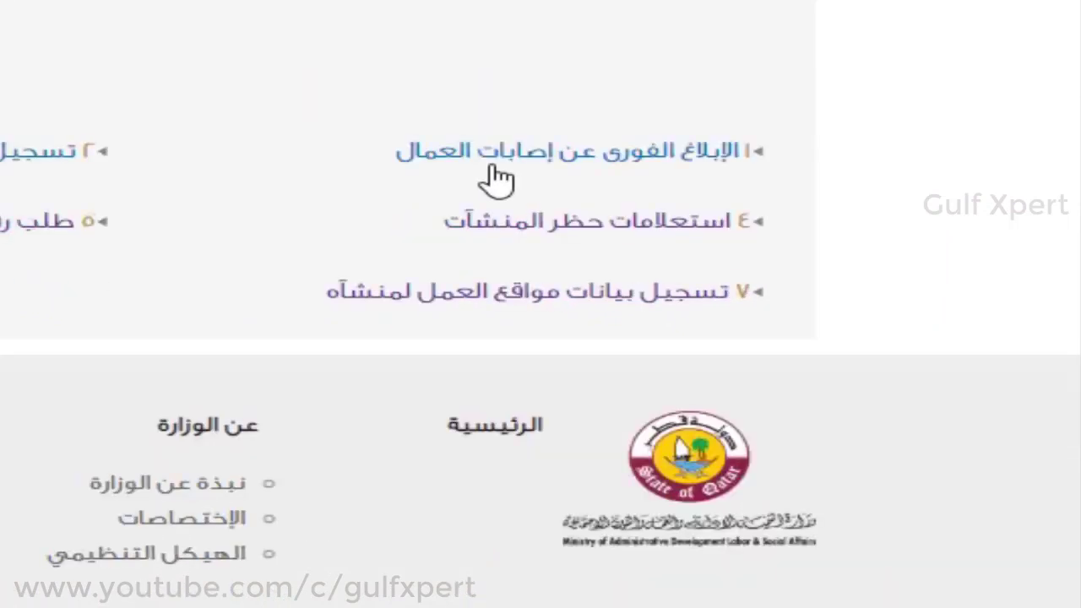
scroll(499, 179, "down", 2)
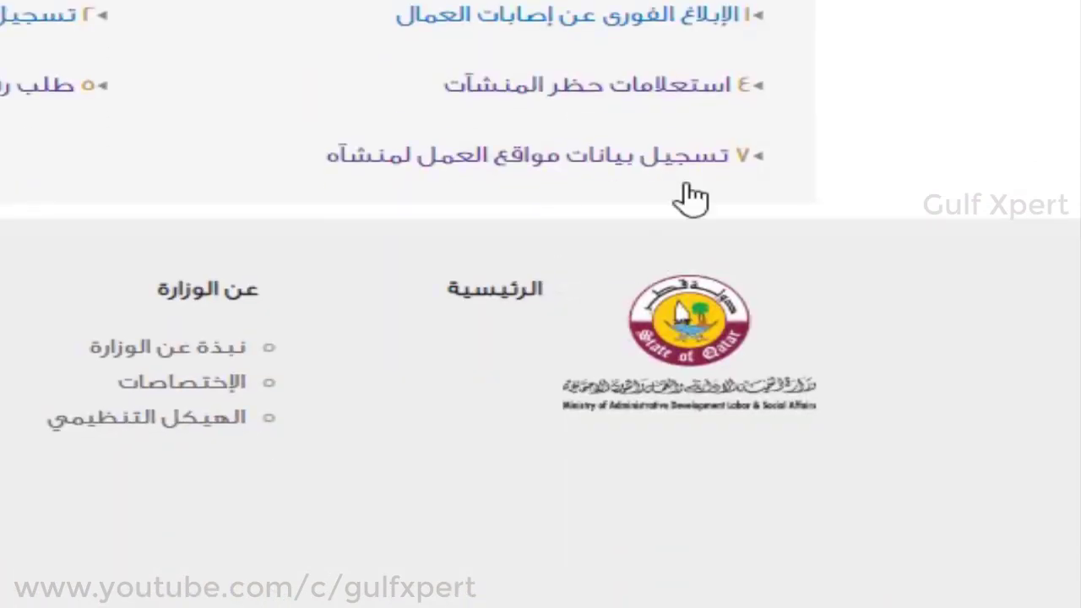
left_click(486, 162)
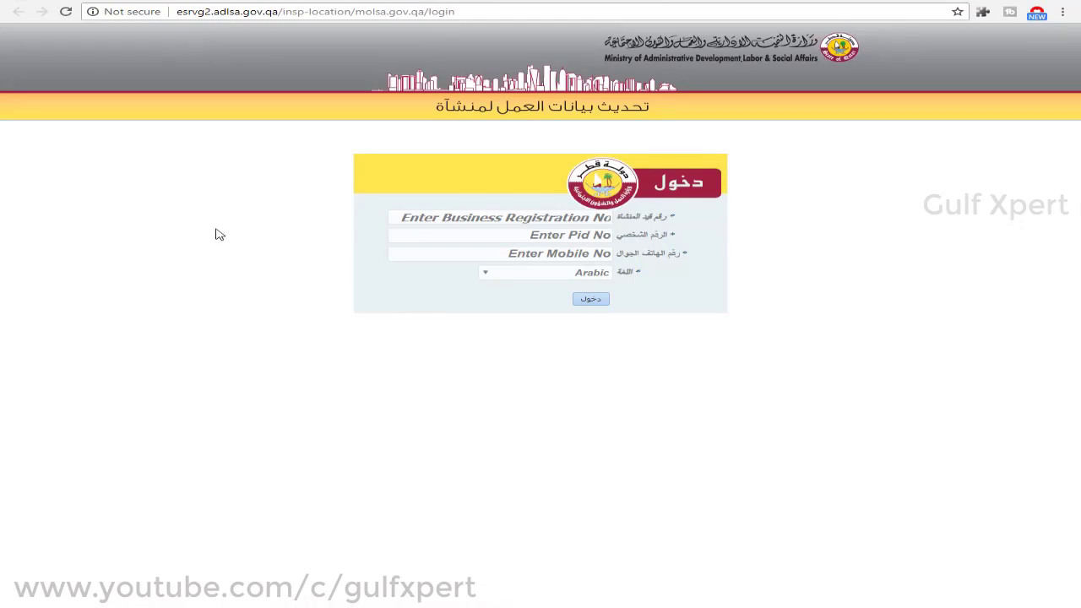
- Translate the login page to English and enter the establishment's registration number
right_click(185, 194)
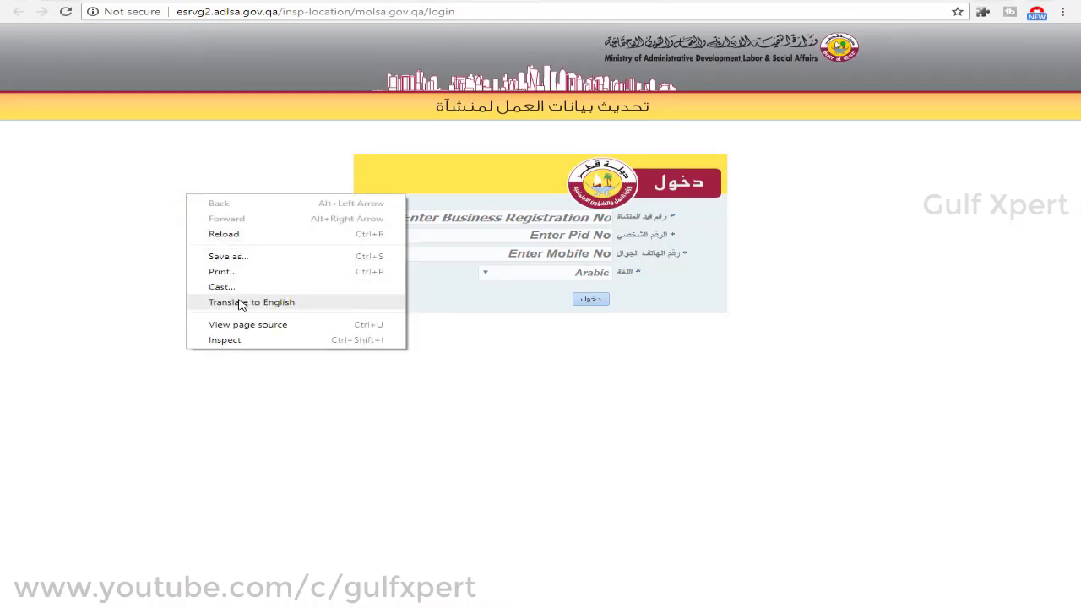
left_click(240, 302)
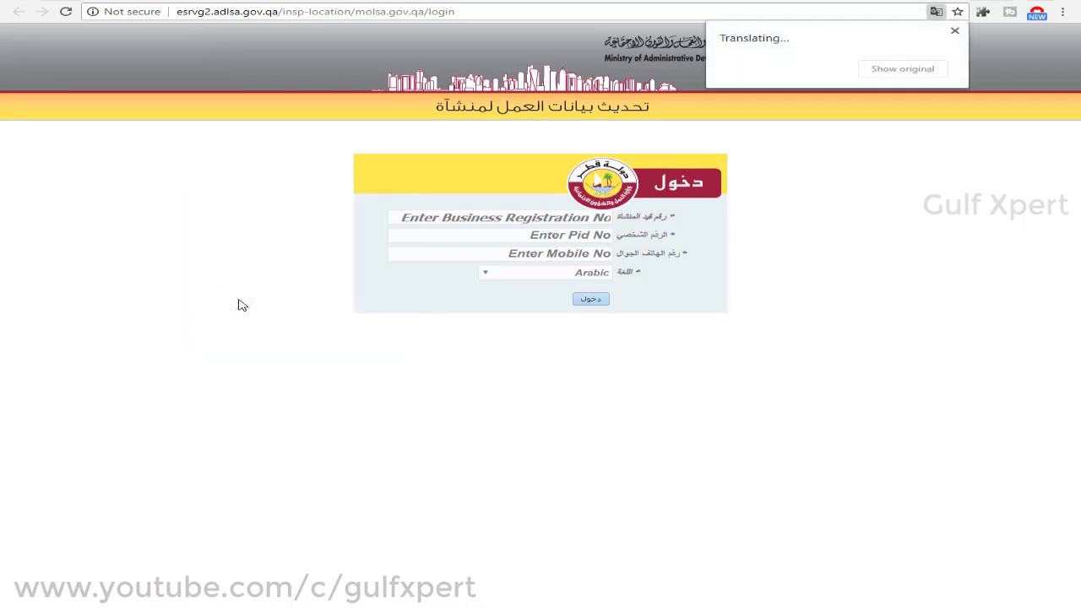
triple_click(461, 219)
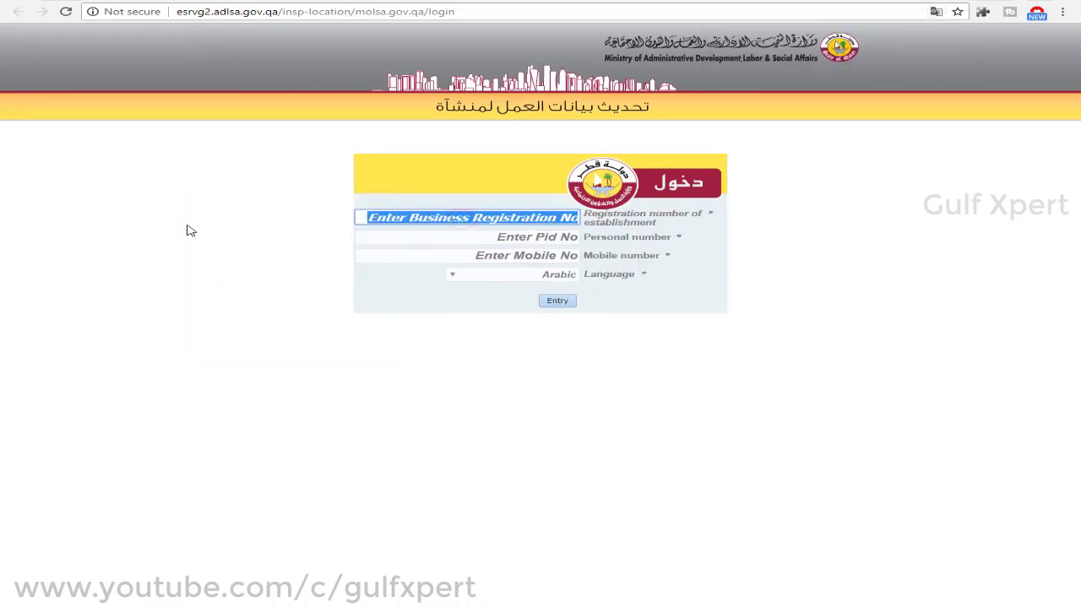
key("BackSpace")
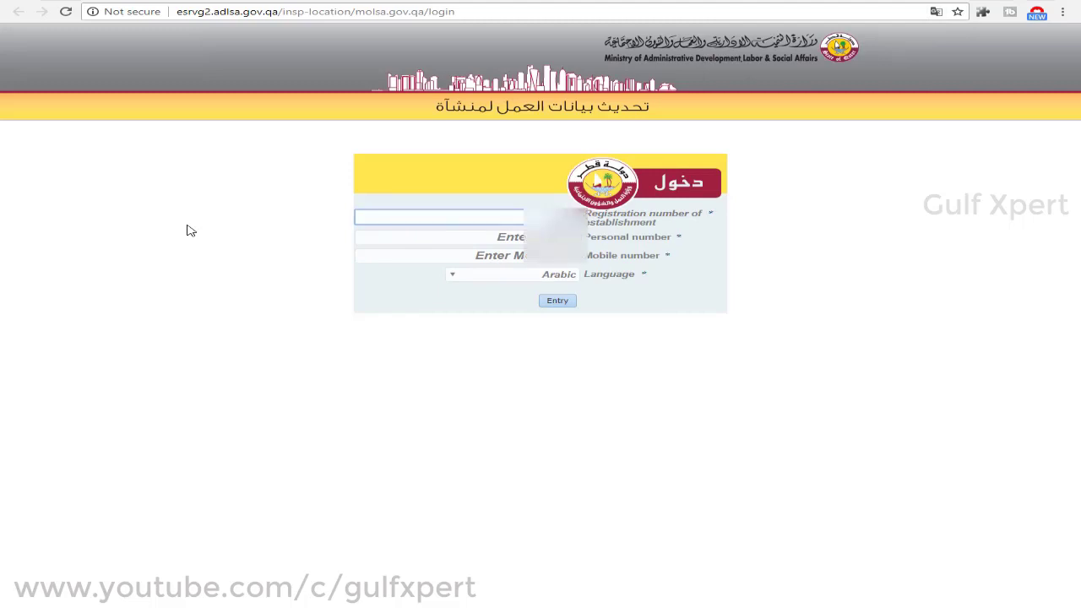
type("14")
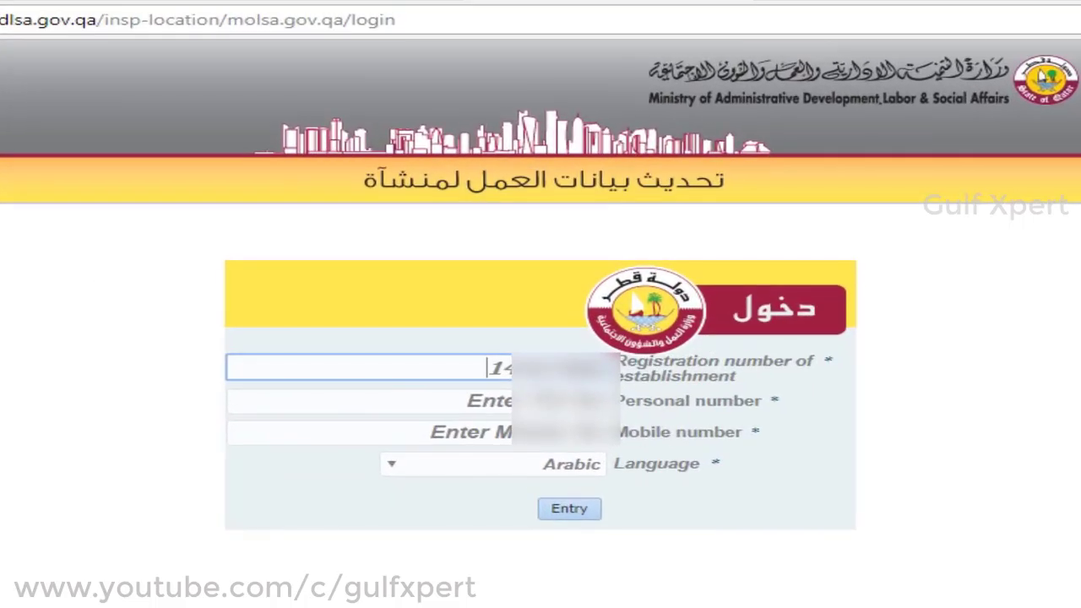
- Fill in the personal number and the mobile number on the login form
triple_click(377, 401)
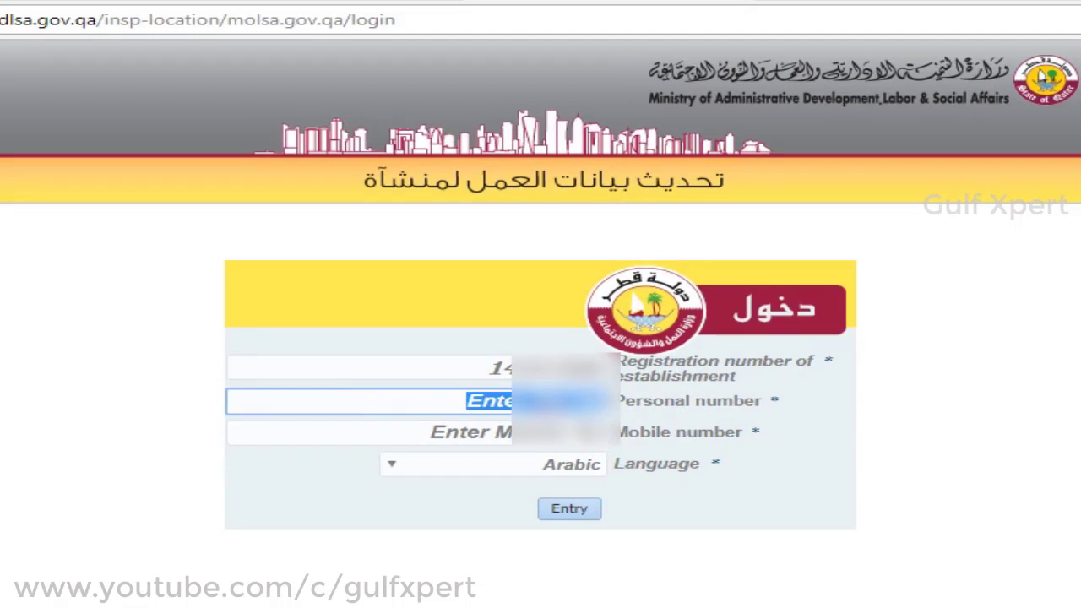
key("BackSpace")
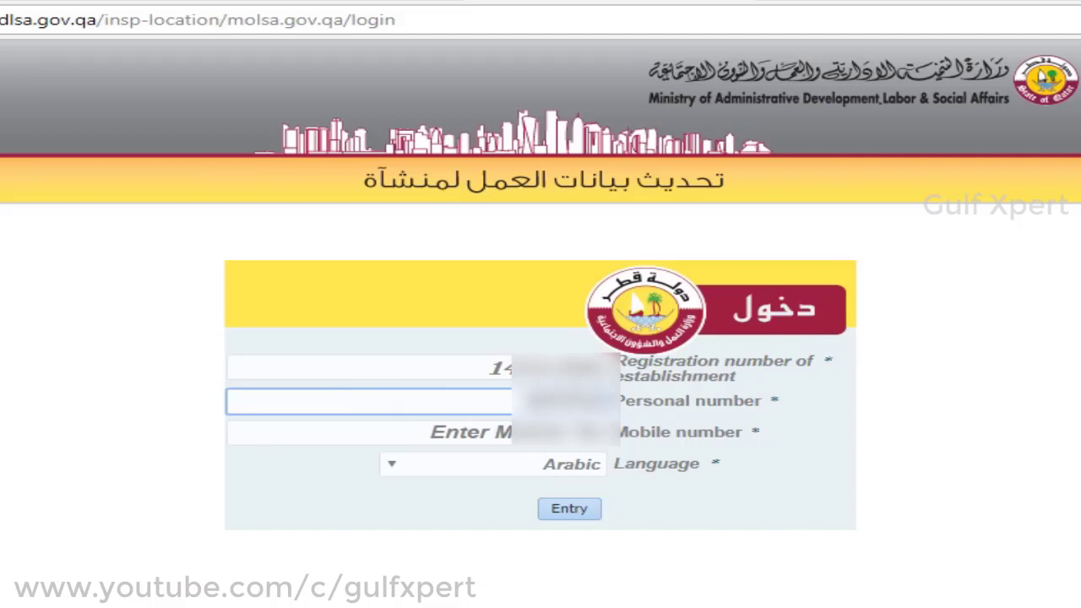
type("2876")
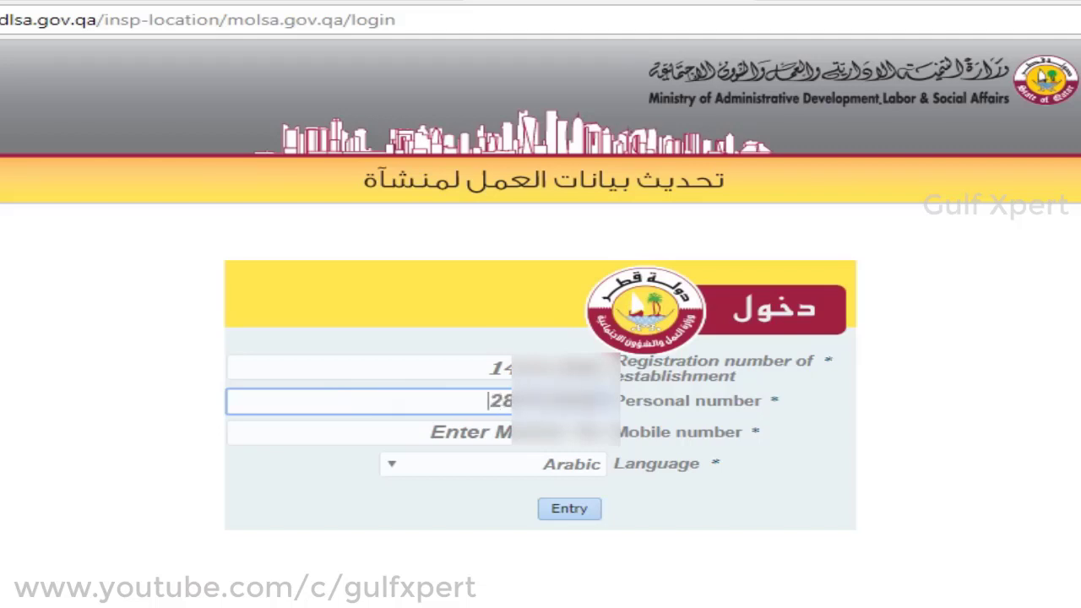
left_click(366, 434)
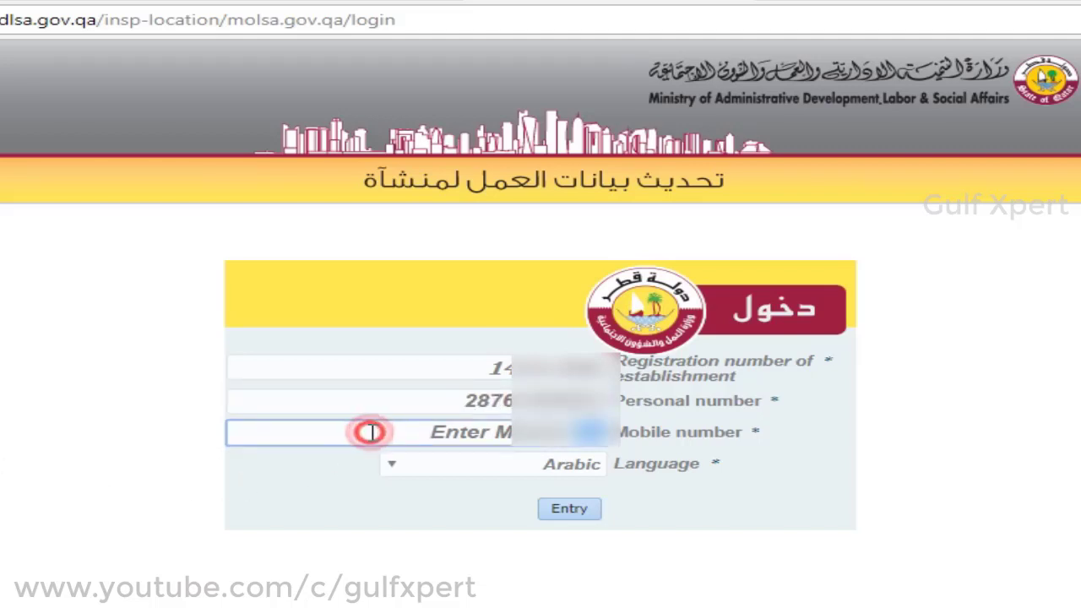
double_click(403, 434)
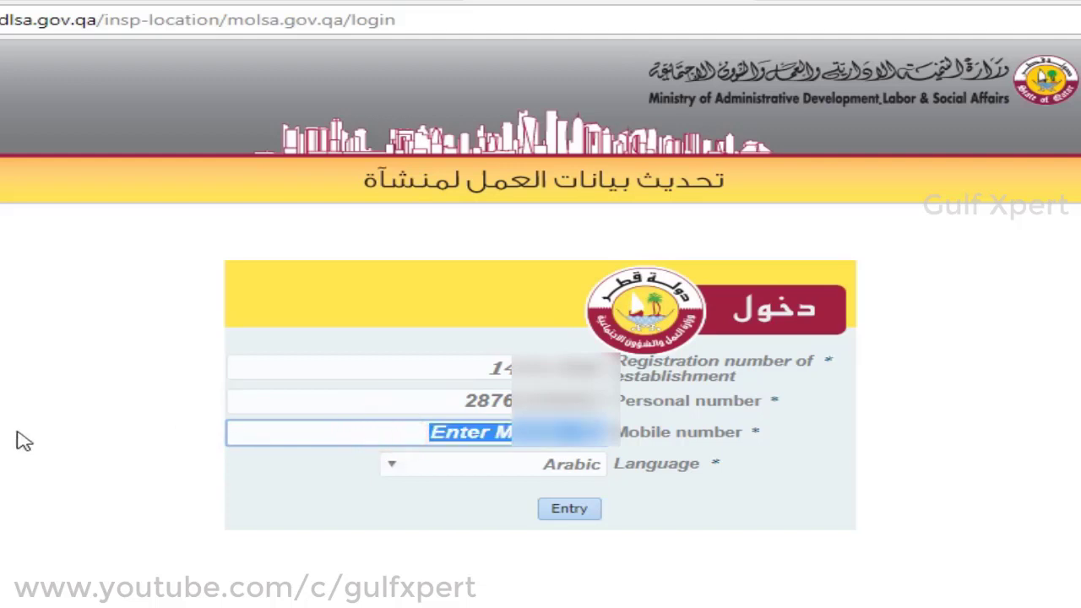
type("5")
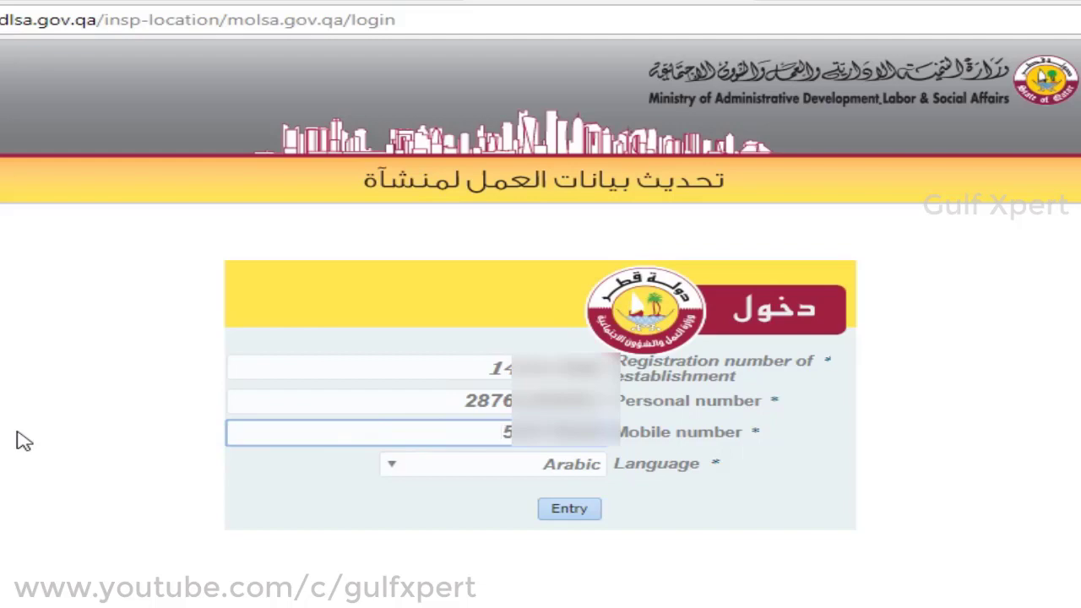
- Set the login language to English and submit the form to enter the establishment's account
left_click(430, 464)
left_click(457, 506)
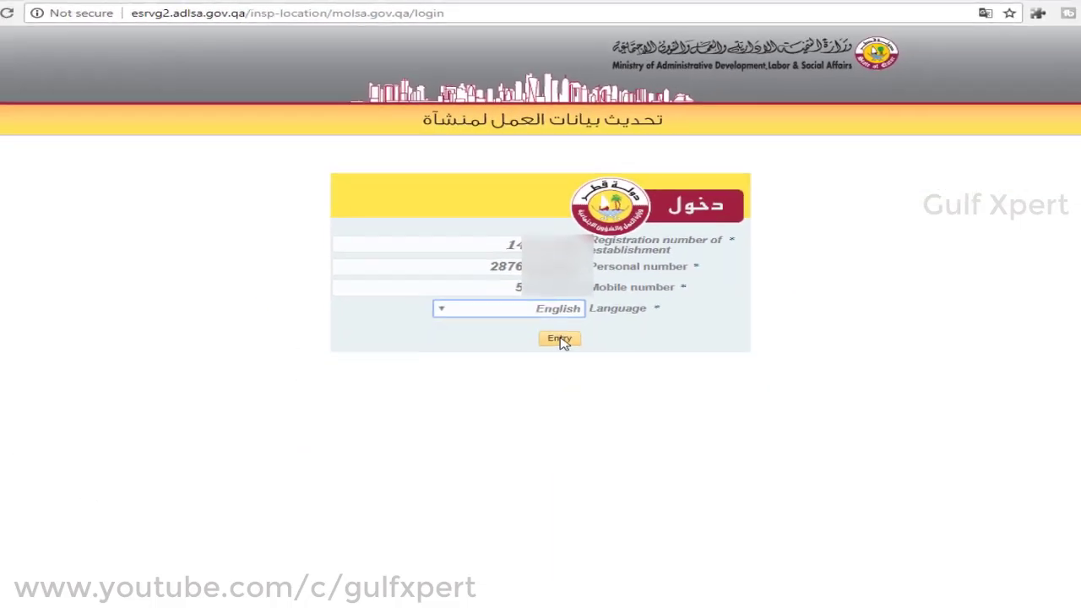
left_click(558, 301)
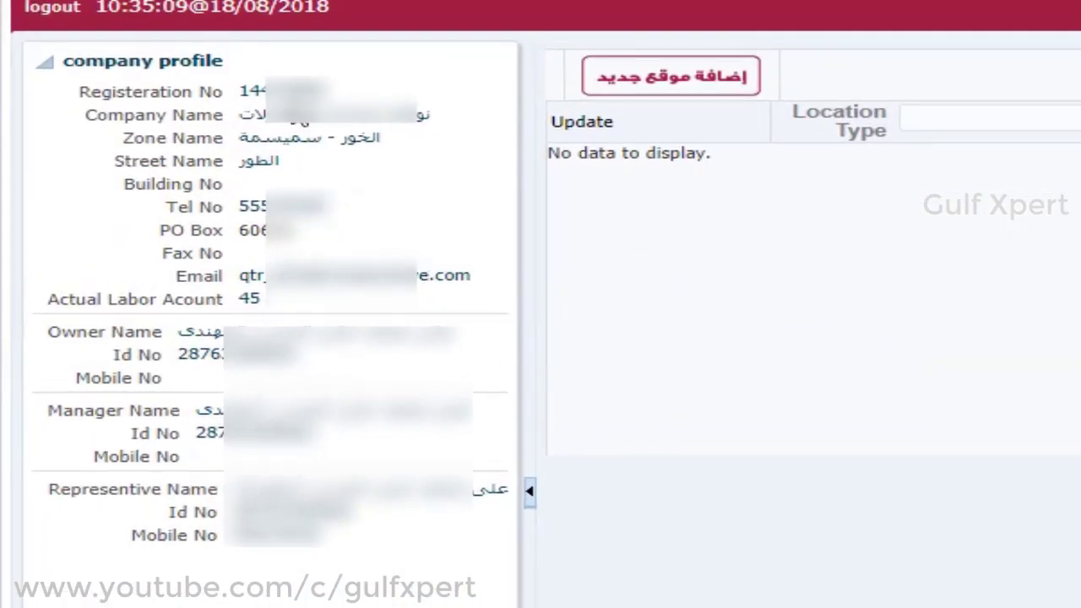
- Examine the company profile's registration number, company name, zone, street, building and telephone fields
left_click(125, 87)
triple_click(125, 88)
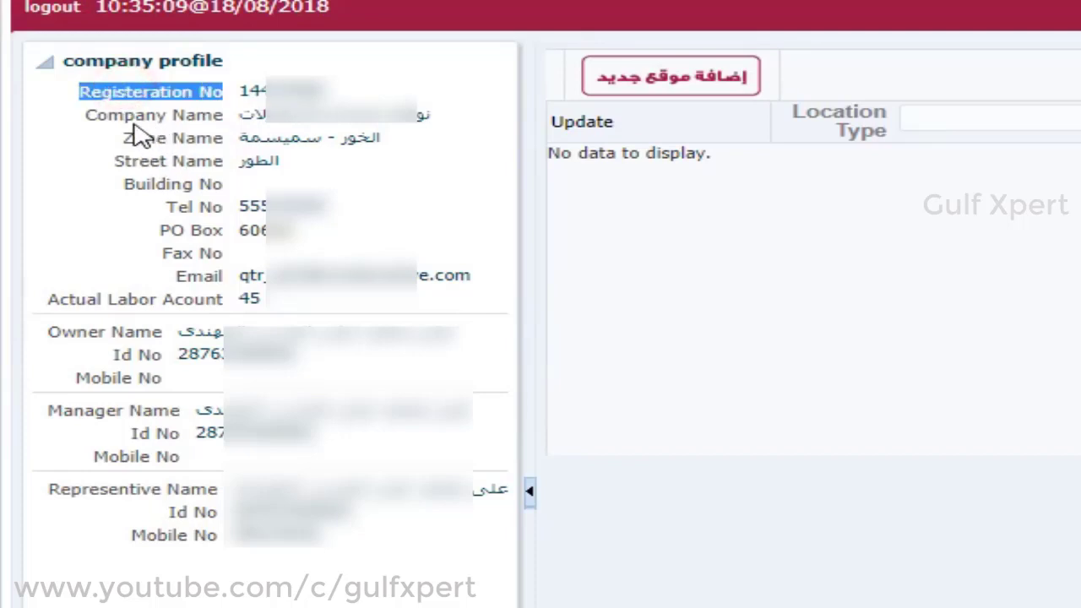
triple_click(131, 118)
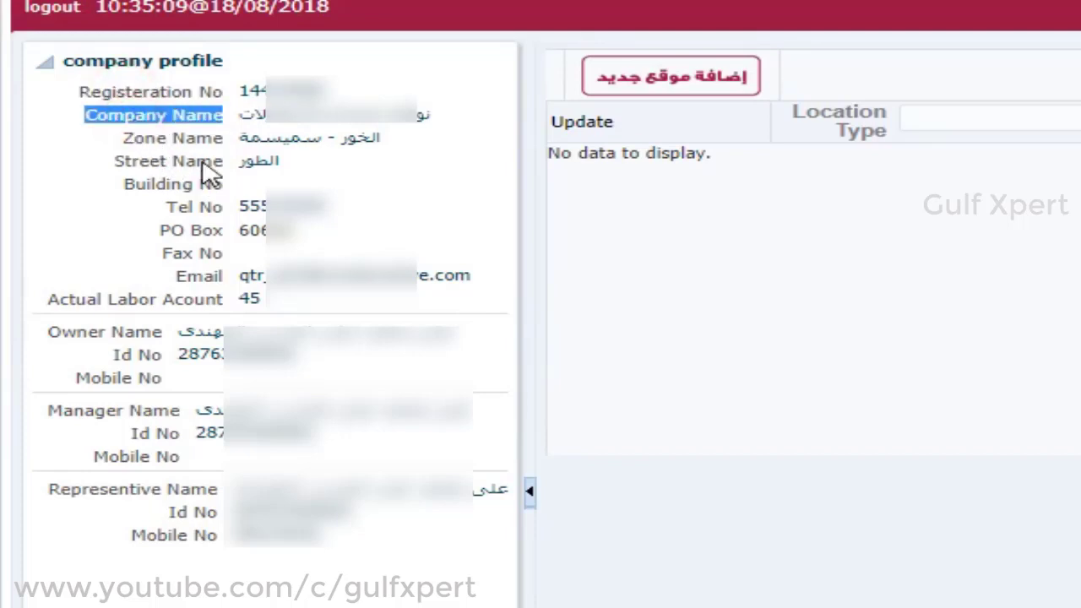
triple_click(122, 138)
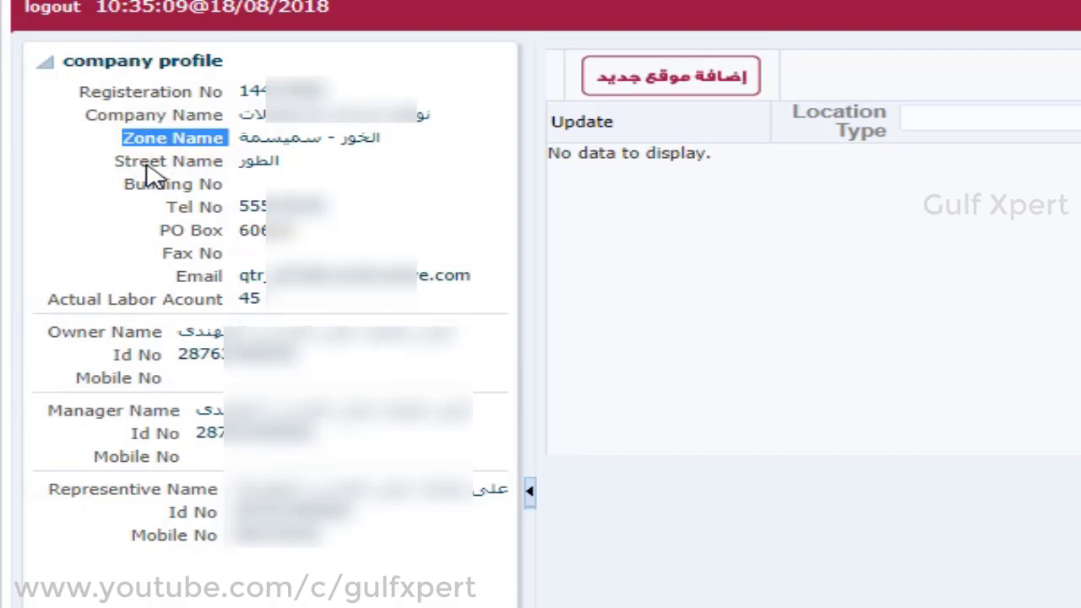
triple_click(146, 168)
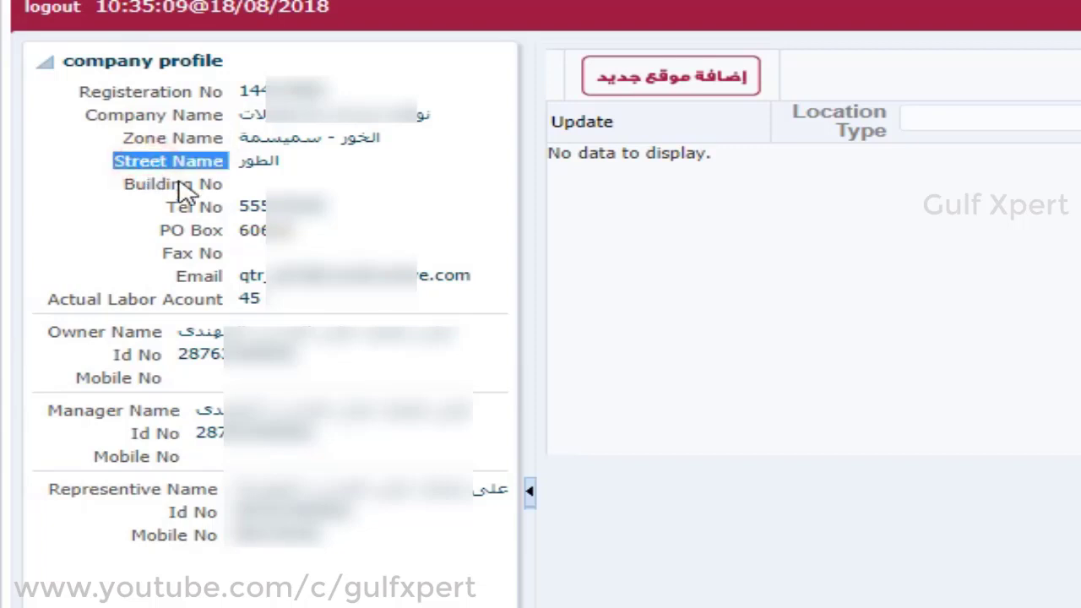
triple_click(154, 183)
double_click(173, 207)
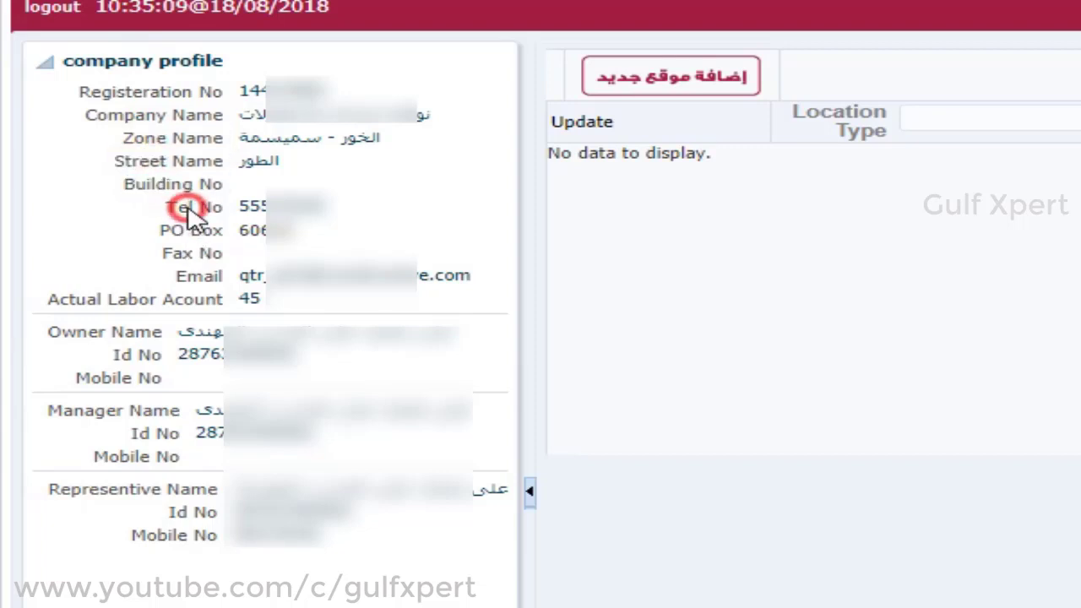
left_click(126, 180)
- Read through the whole company profile, including the owner's name and ID number
left_click_drag(297, 67, 268, 533)
left_click(269, 533)
left_click_drag(291, 336, 291, 358)
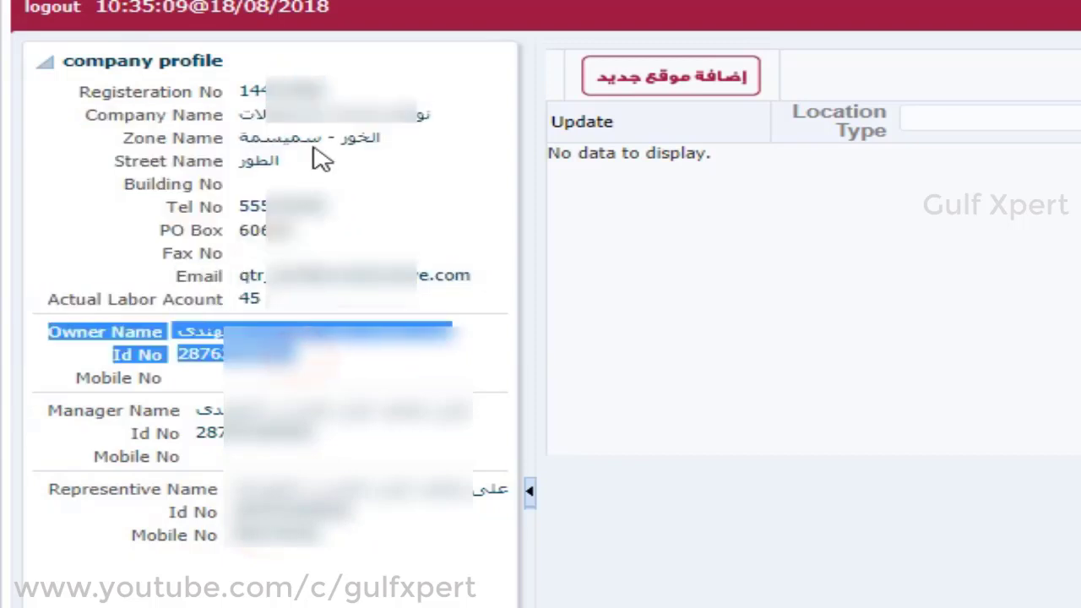
left_click(317, 156)
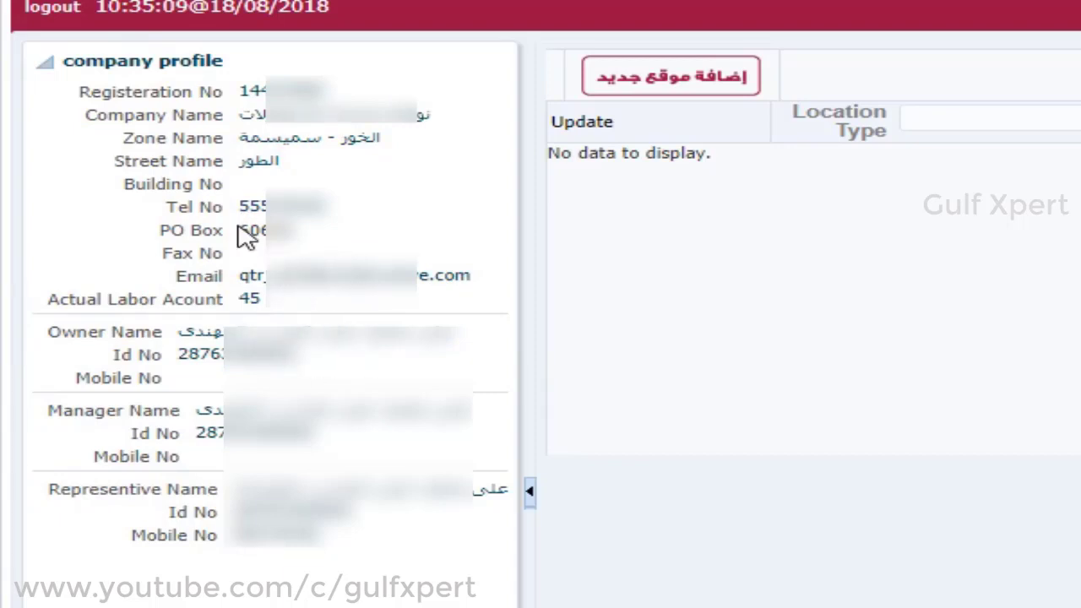
- Check the profile's telephone, PO box, fax and email fields, the owner's name and the registration number value
double_click(209, 207)
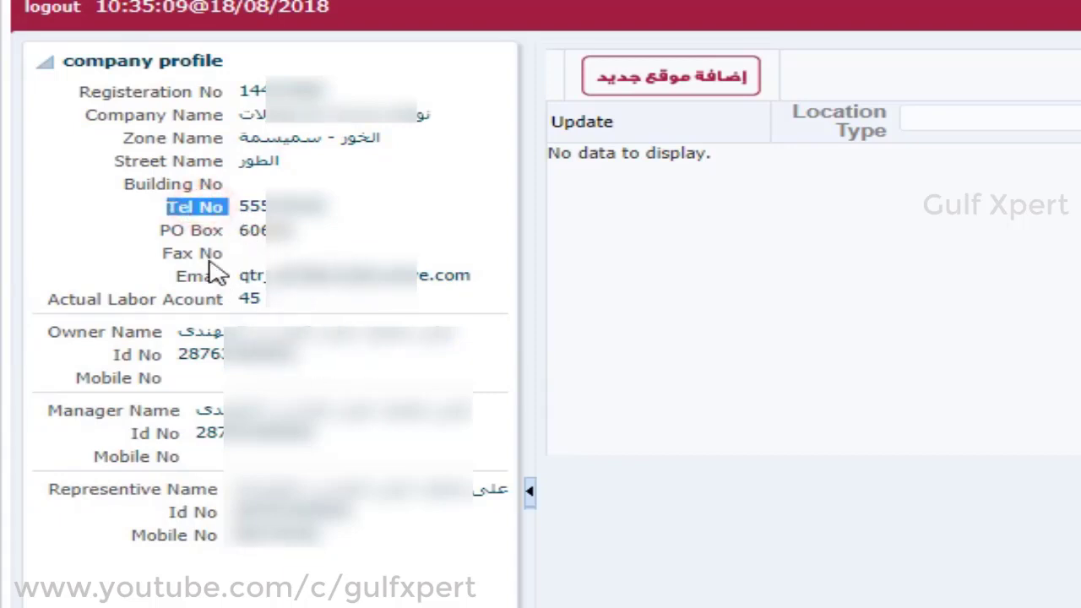
double_click(209, 229)
double_click(206, 253)
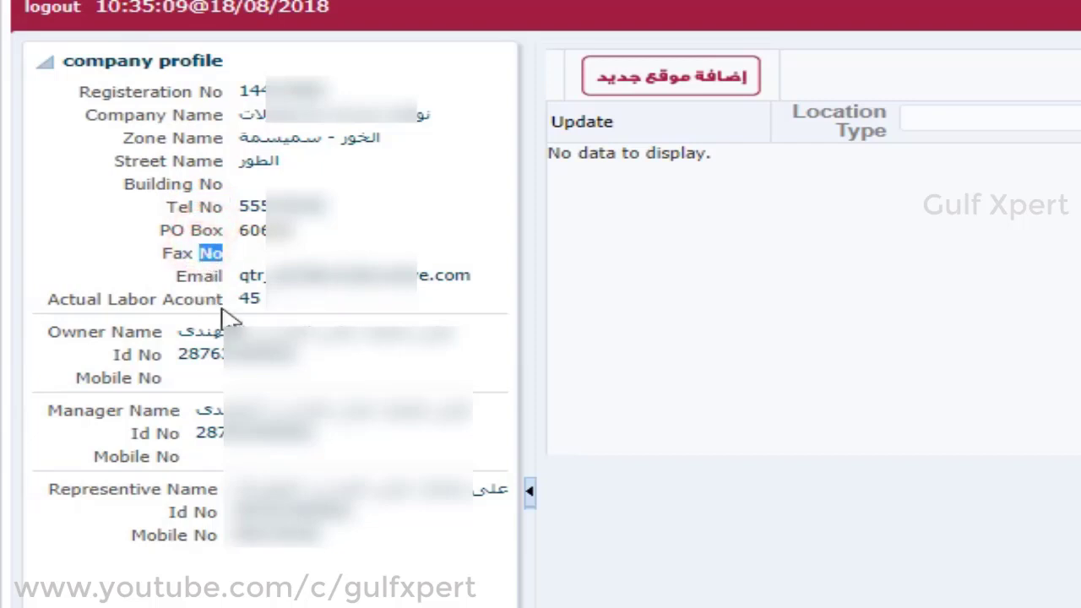
double_click(203, 274)
double_click(359, 279)
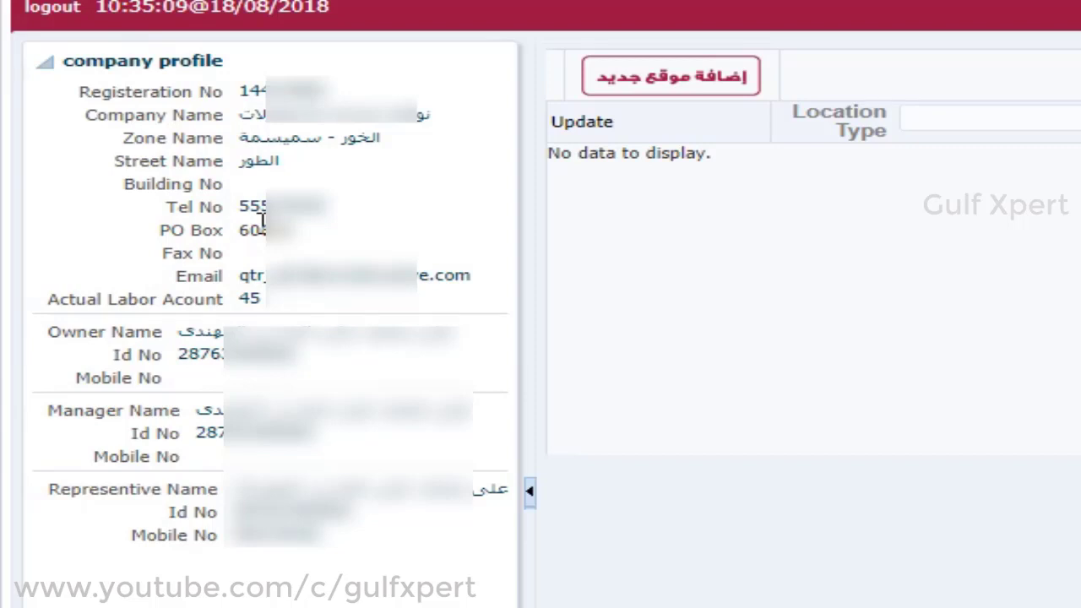
double_click(363, 328)
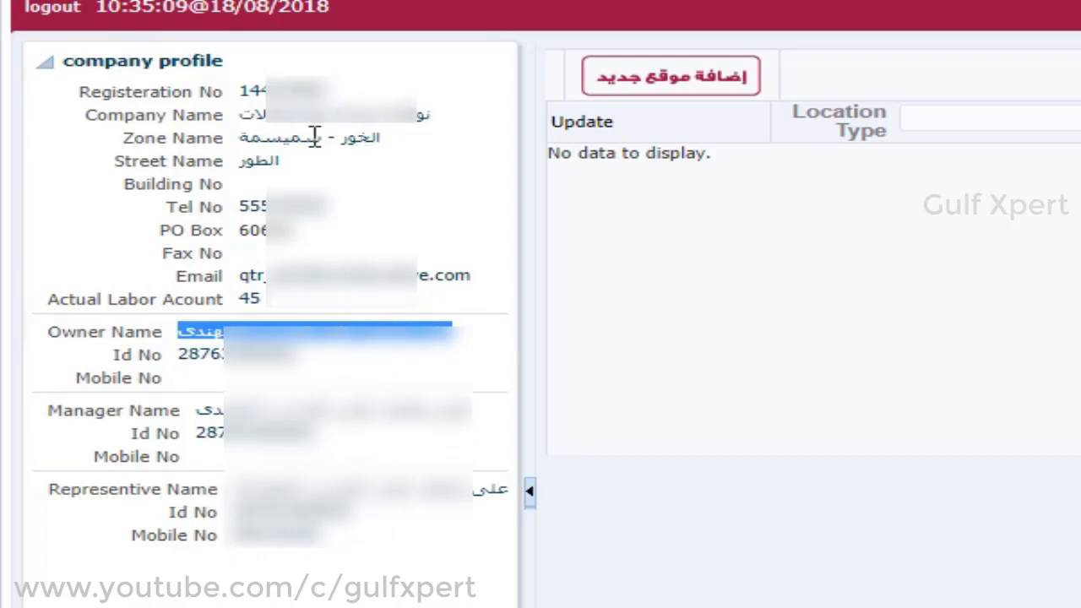
left_click(291, 96)
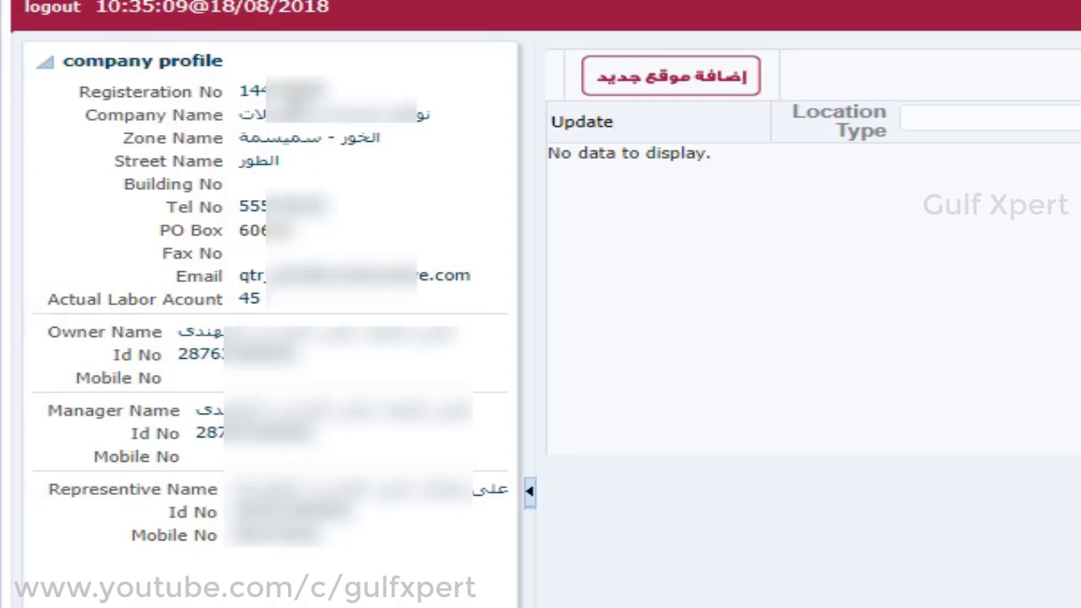
double_click(279, 91)
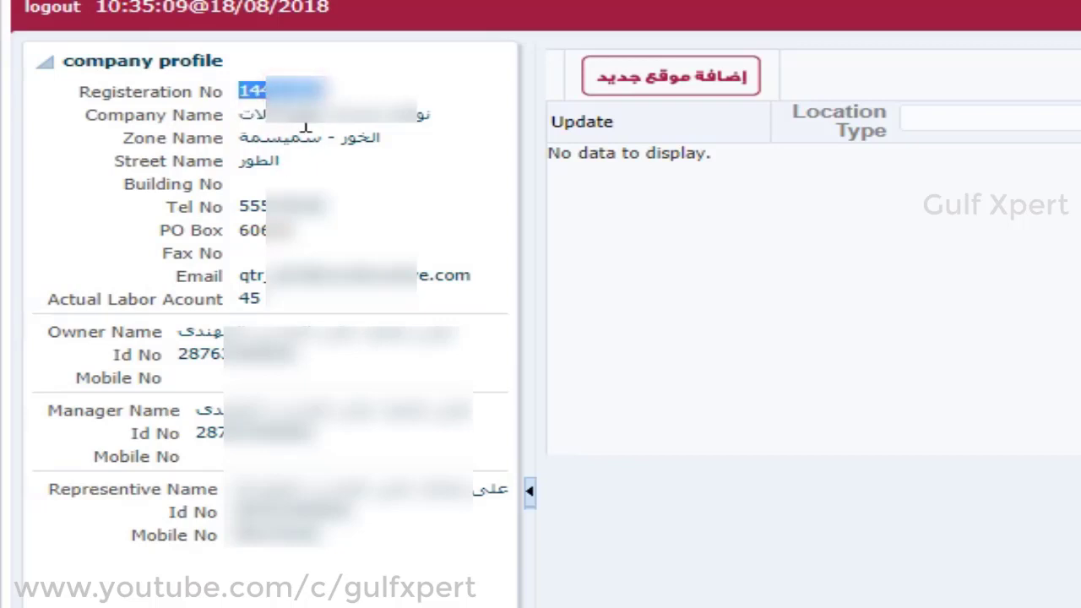
- Check the establishment's registration number against the company name in the company profile
left_click(302, 109)
double_click(301, 114)
double_click(280, 89)
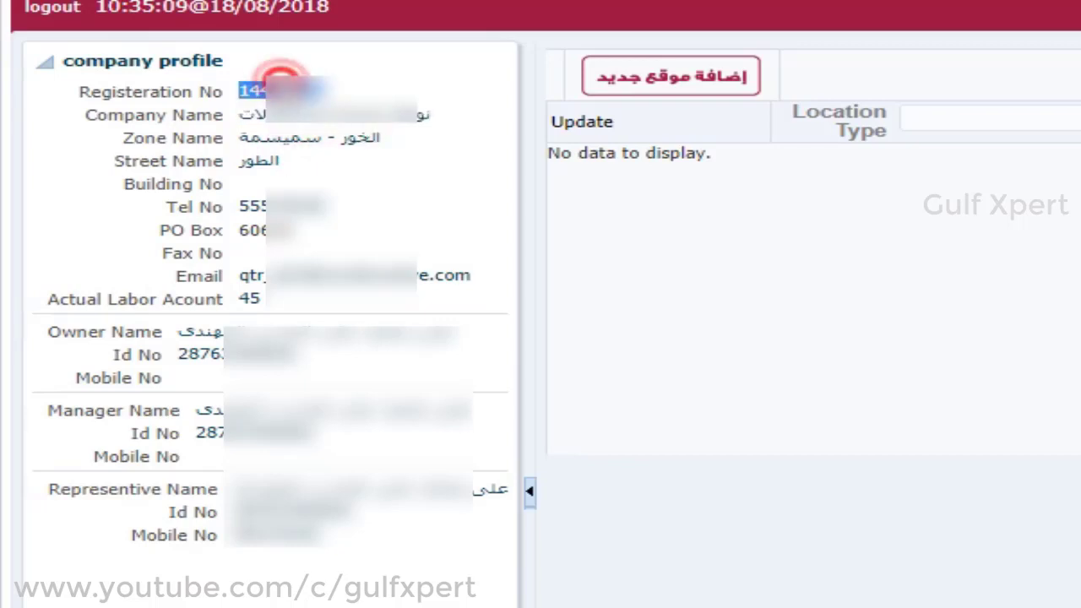
left_click(309, 110)
double_click(321, 111)
left_click(295, 84)
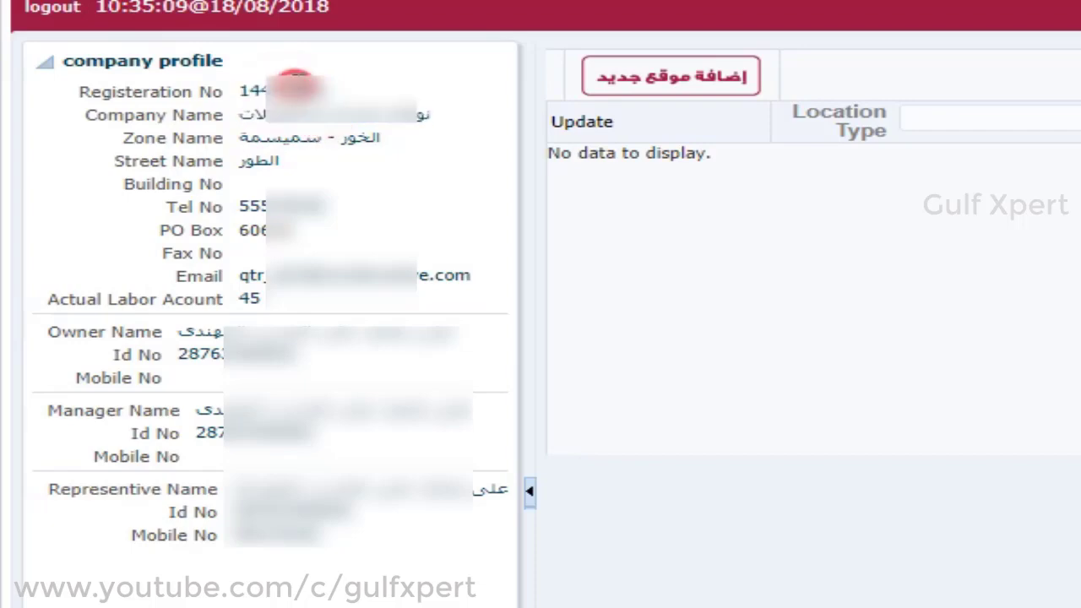
double_click(291, 88)
left_click(303, 113)
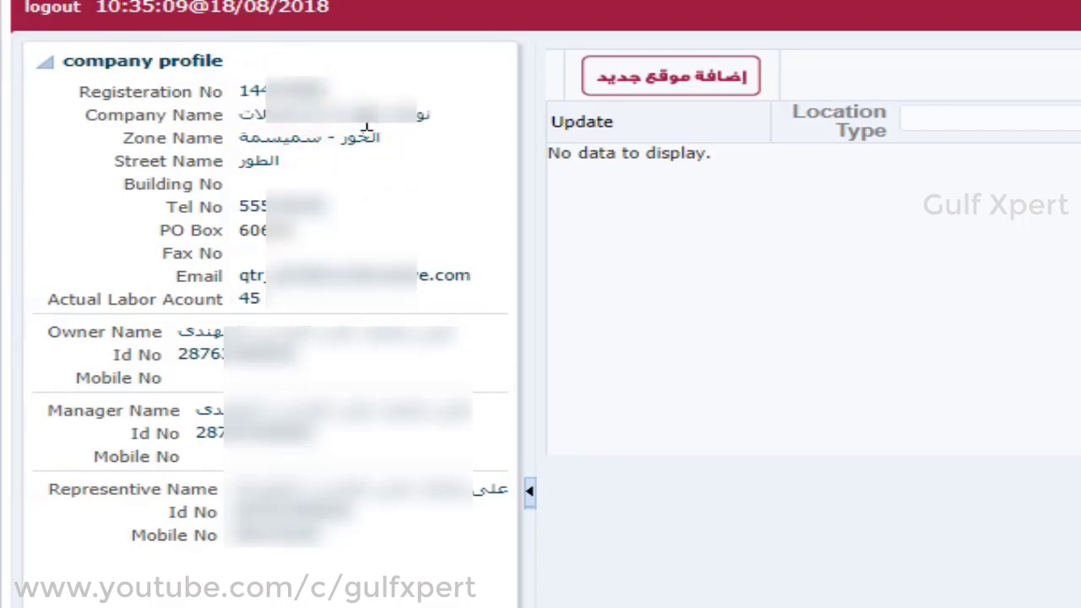
left_click(366, 127)
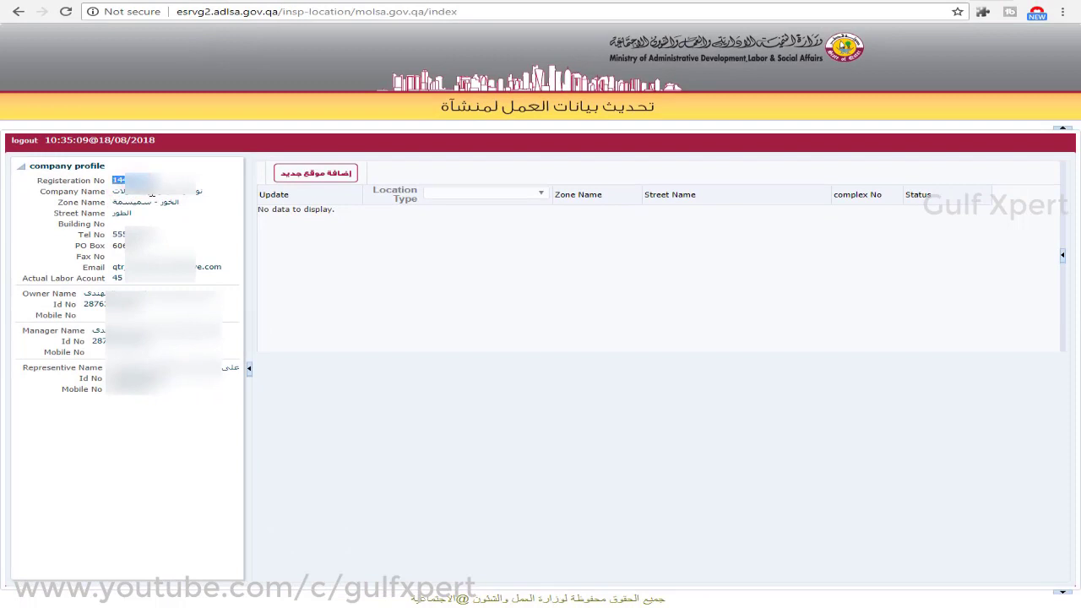
- Review the company profile's zone name, registration number, company name and telephone number values
left_click(144, 201)
triple_click(143, 201)
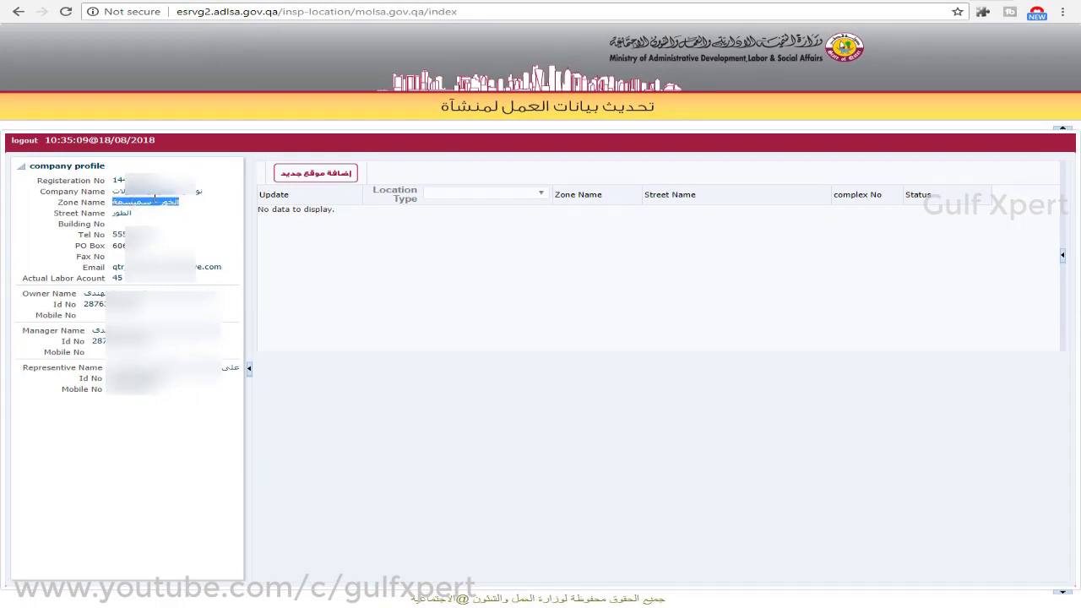
triple_click(135, 180)
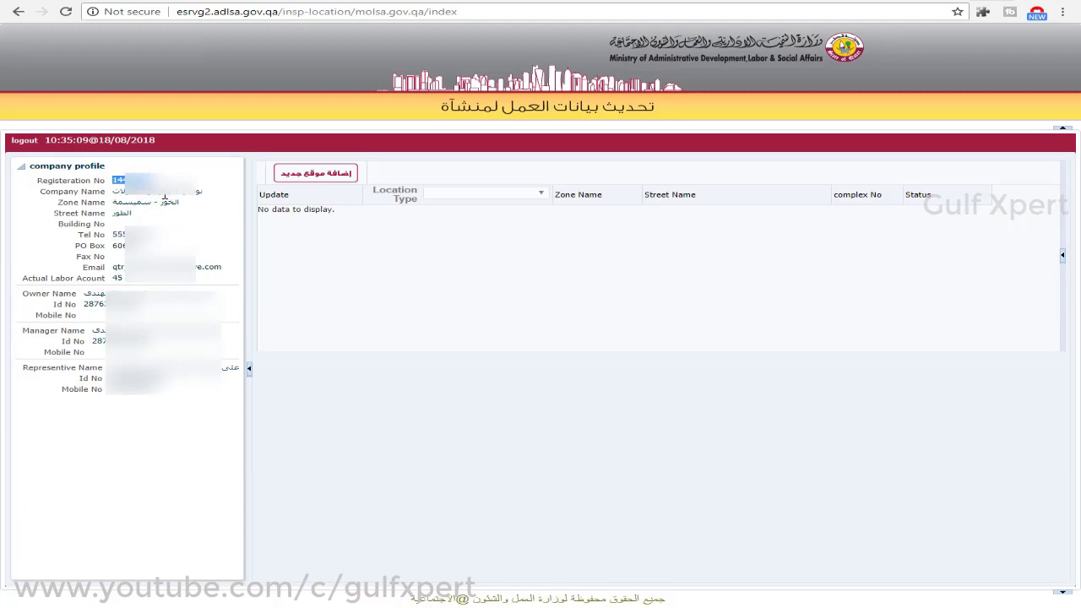
triple_click(162, 191)
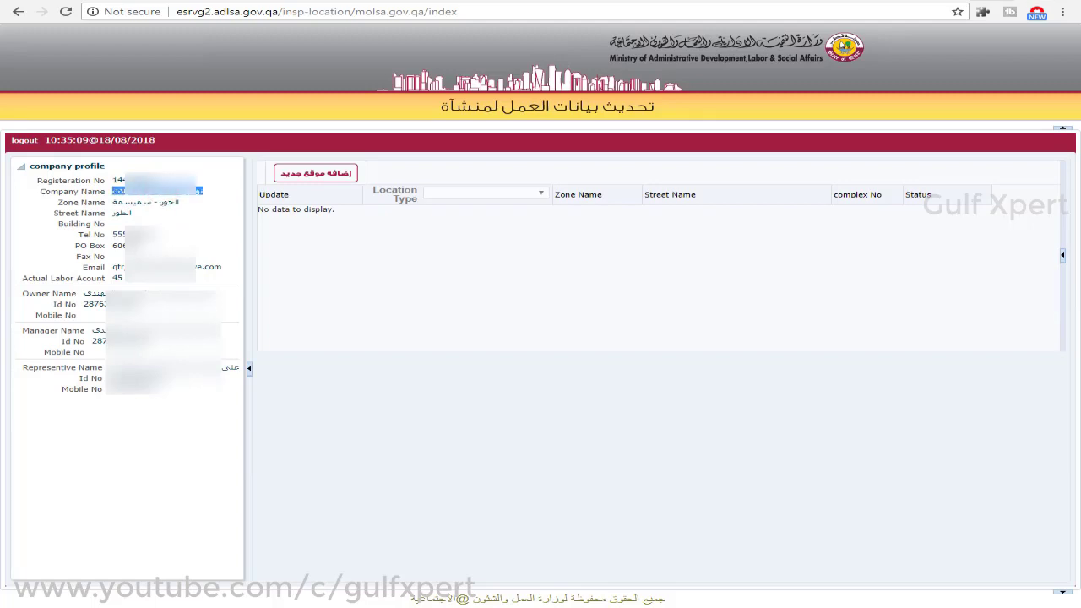
left_click(131, 229)
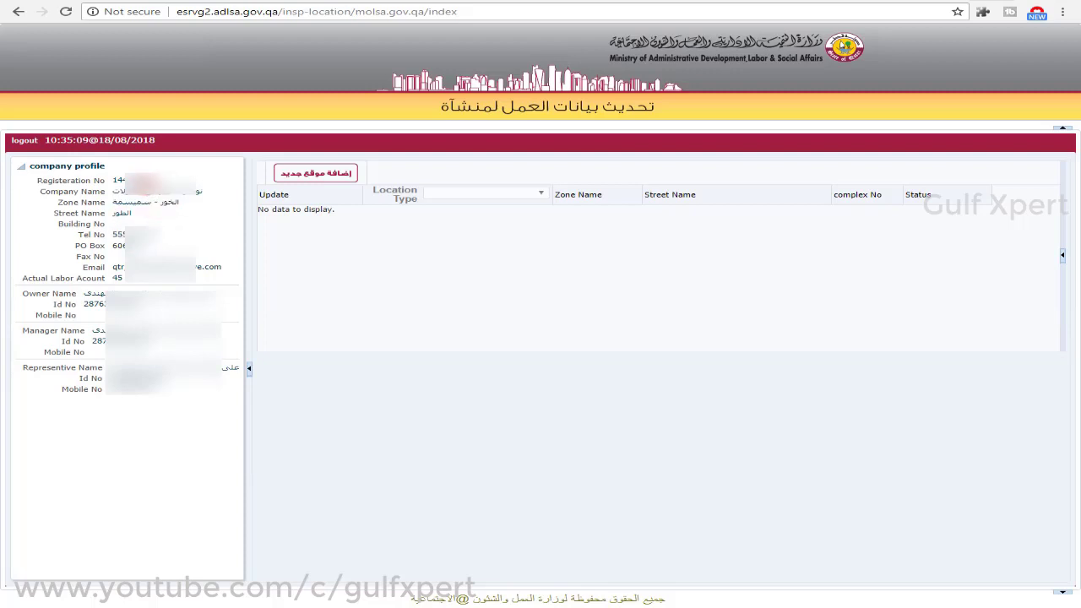
left_click(146, 180)
double_click(132, 201)
double_click(140, 236)
double_click(135, 191)
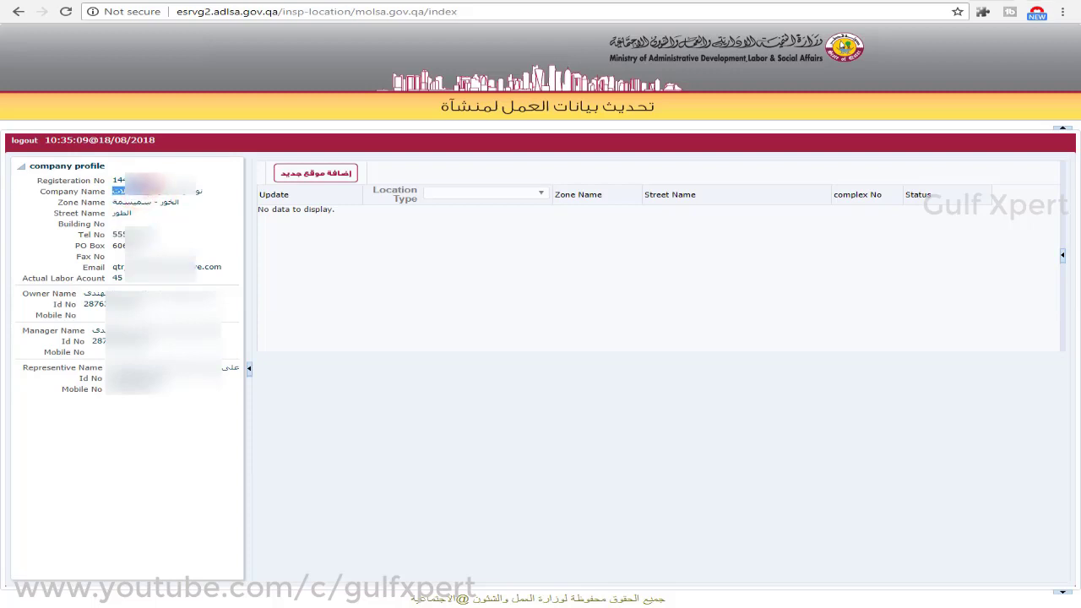
left_click(189, 201)
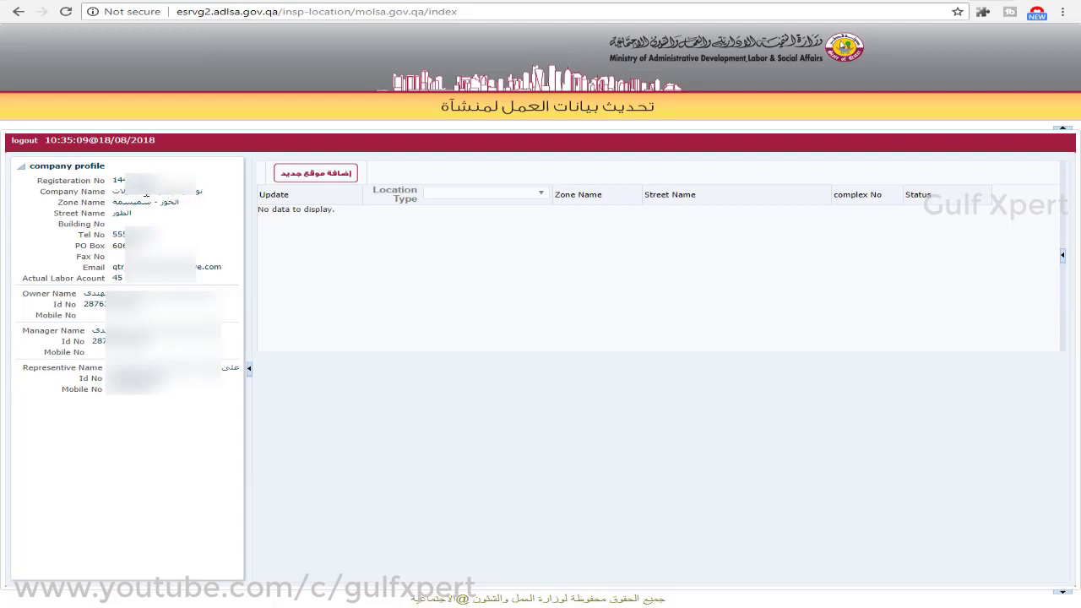
double_click(135, 180)
left_click(167, 187)
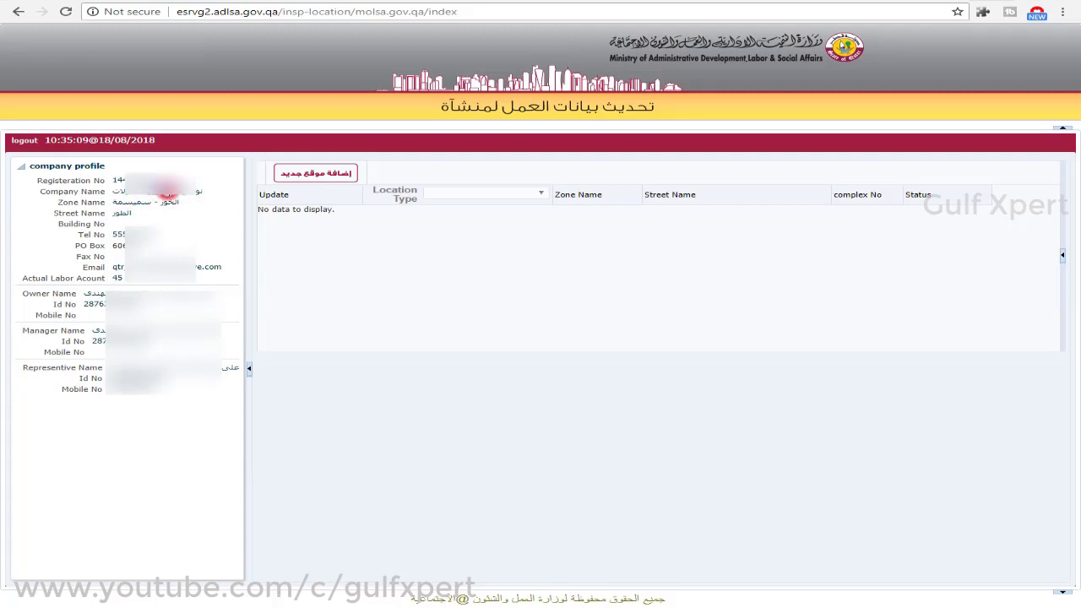
double_click(147, 204)
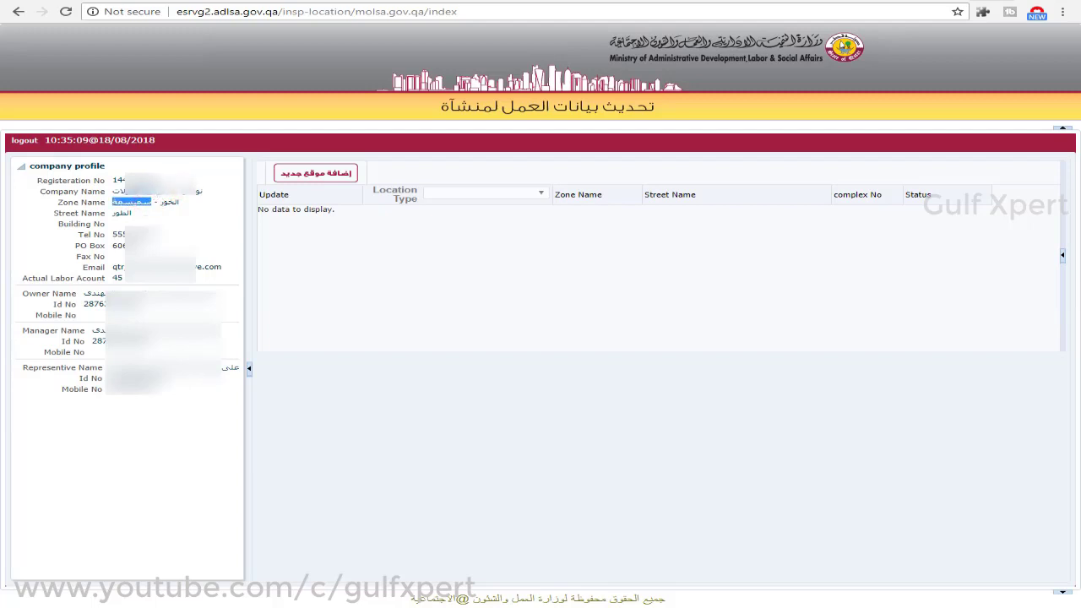